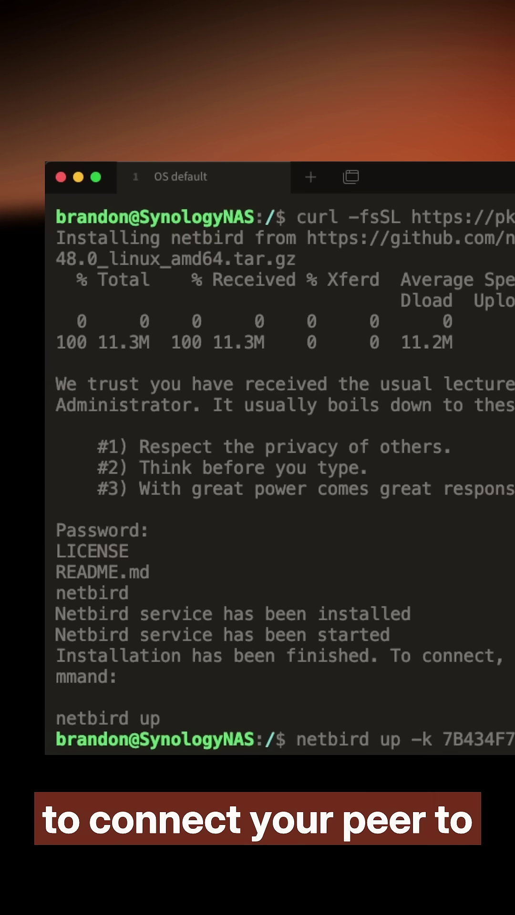
- Run 'netbird up' with the setup key to connect the NAS peer to NetBird
key(Return)
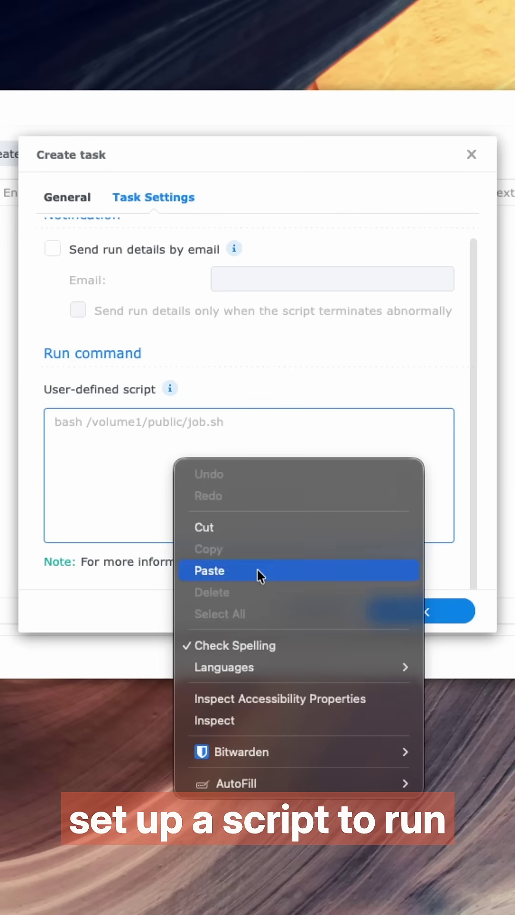
- Paste the script that creates /dev/net/tun and loads the tun module into the task
click(257, 569)
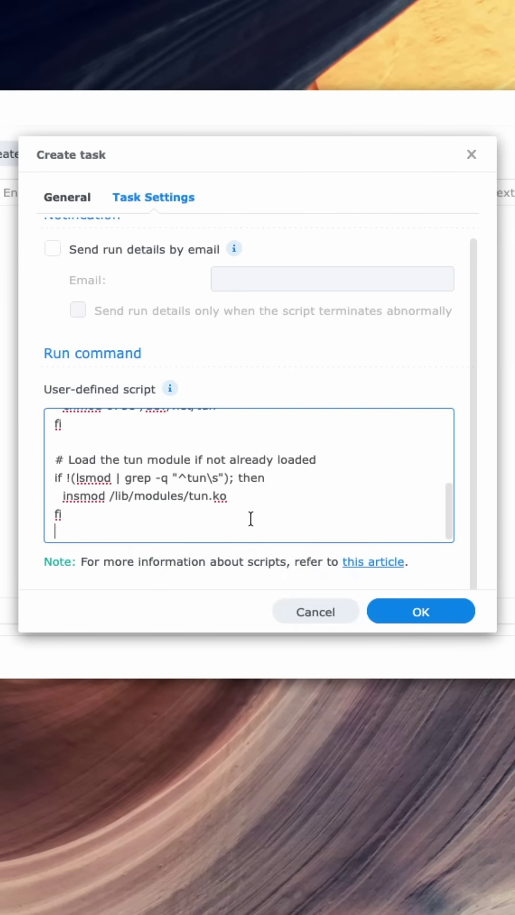